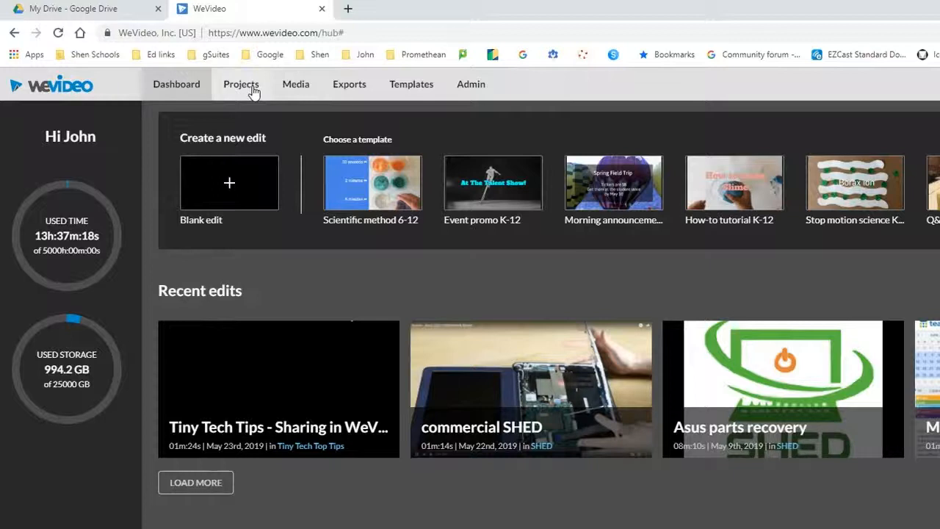
Browse the projects available for saving a new blank edit, and return to the dashboard without starting the edit
mouse_move(471, 420)
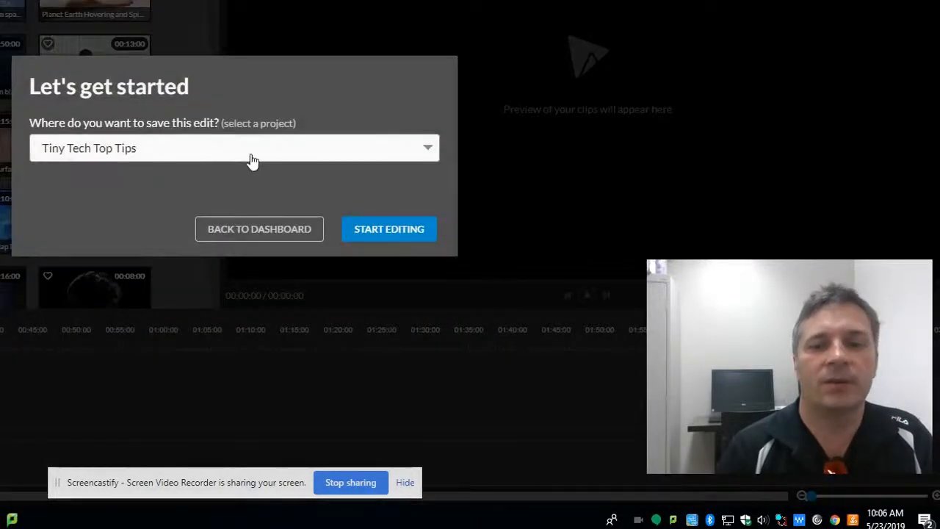
left_click(250, 157)
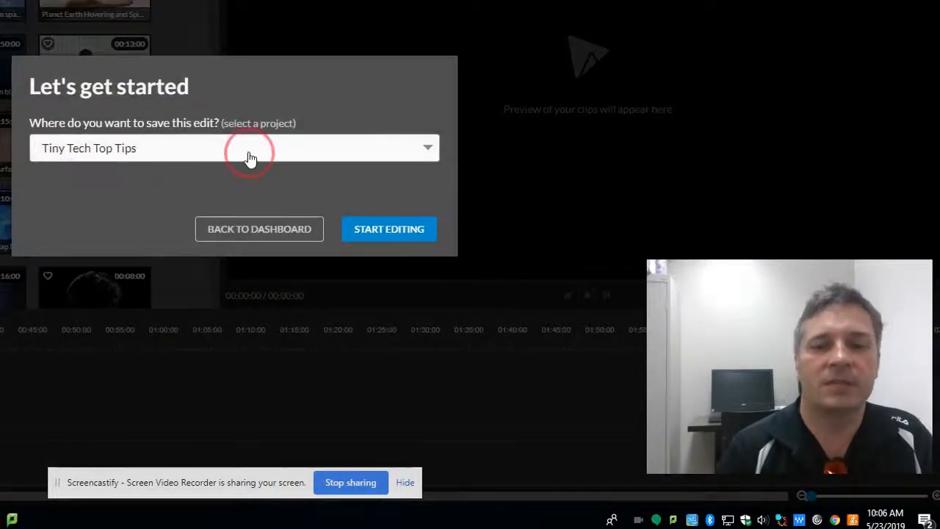
scroll(368, 159, "down", 3)
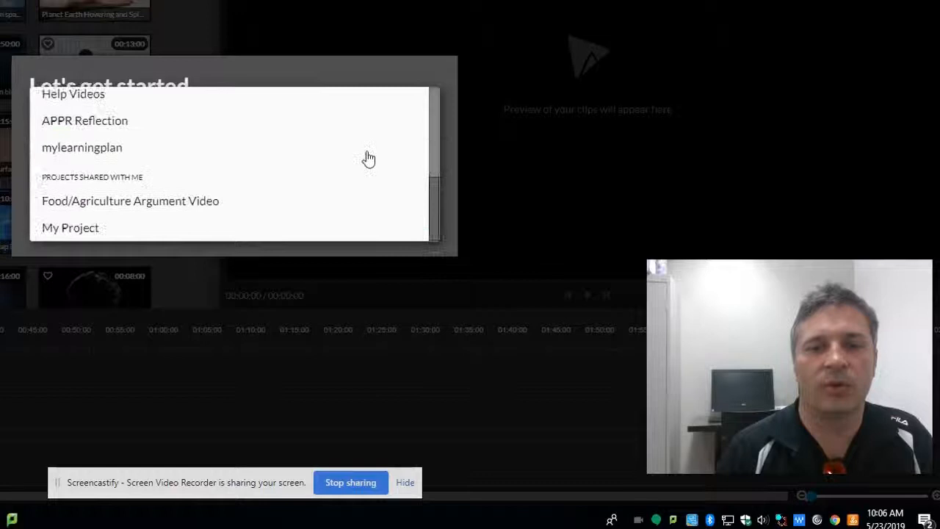
scroll(369, 159, "up", 3)
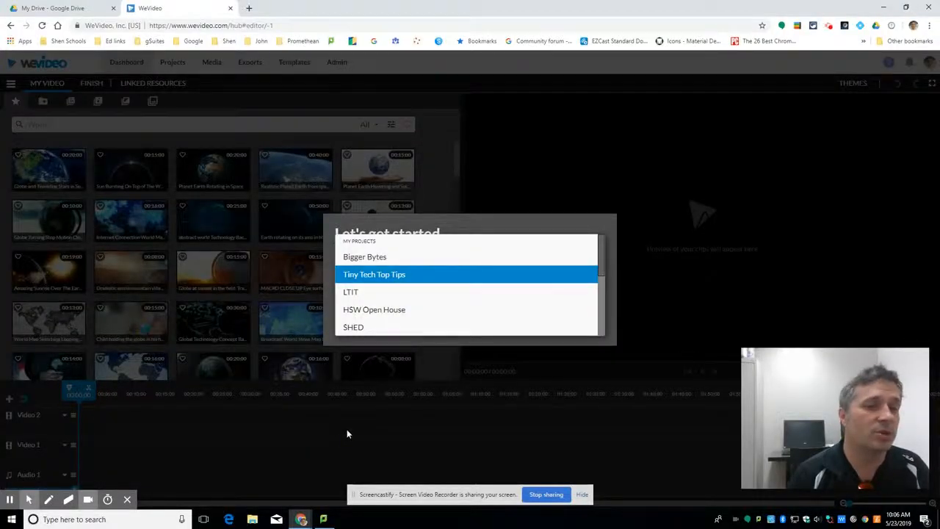
left_click(348, 432)
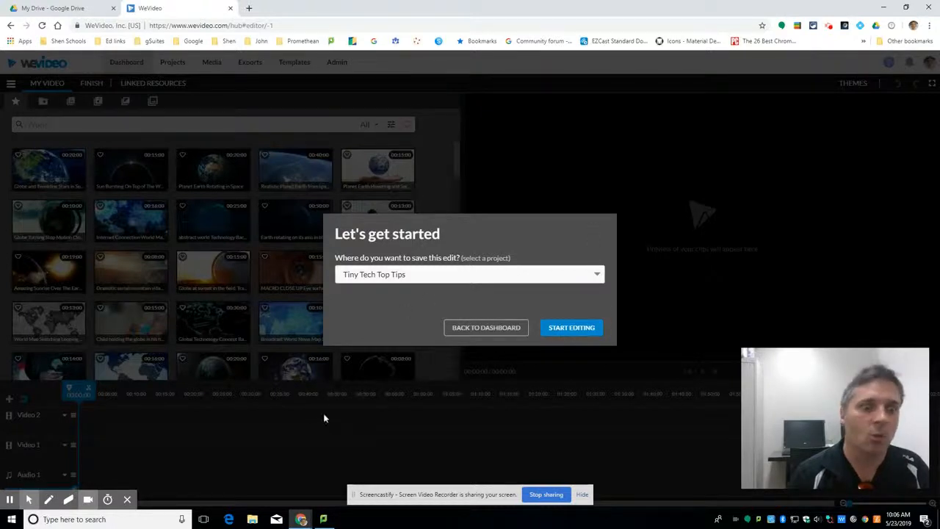
left_click(508, 329)
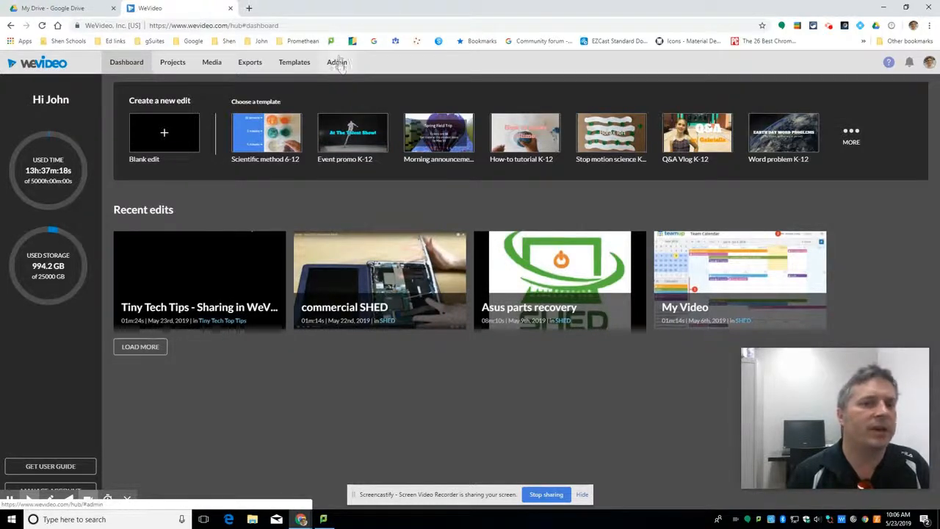
Open the group administration and look through the list of all groups in the school account
left_click(337, 63)
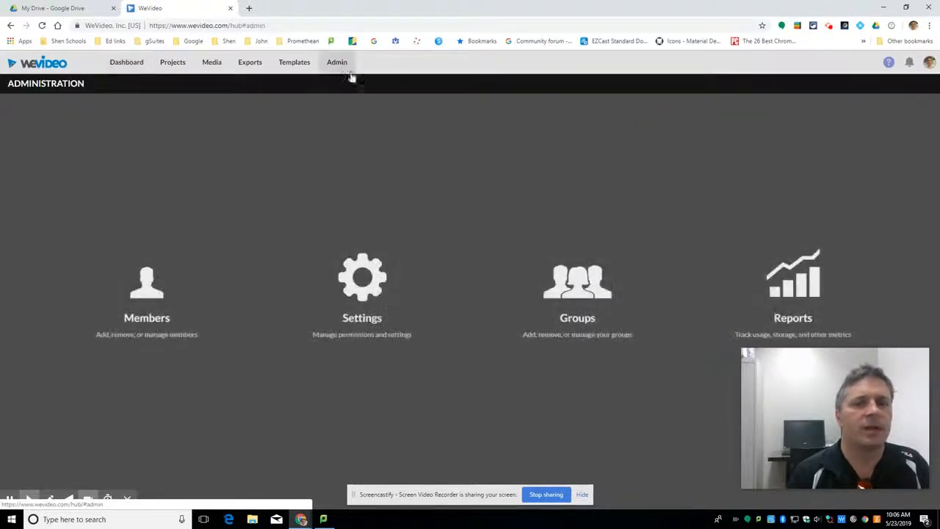
left_click(570, 290)
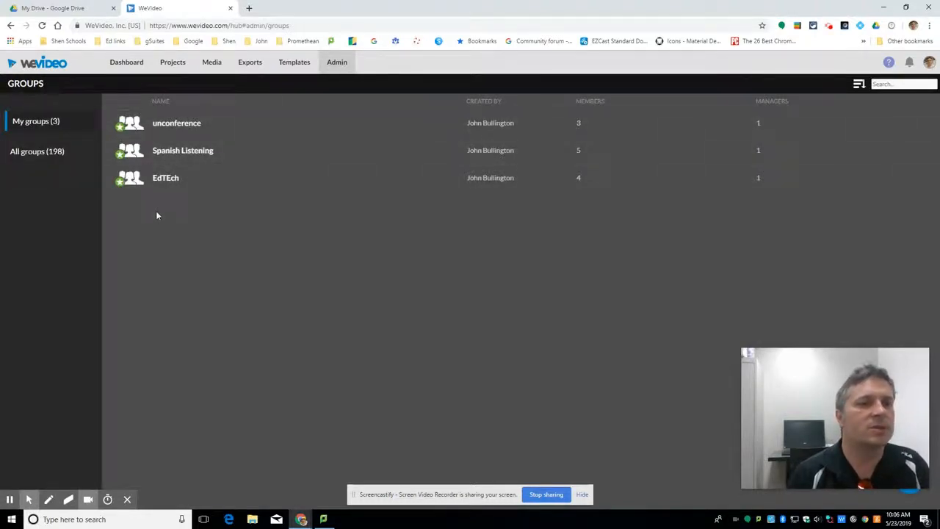
left_click(38, 152)
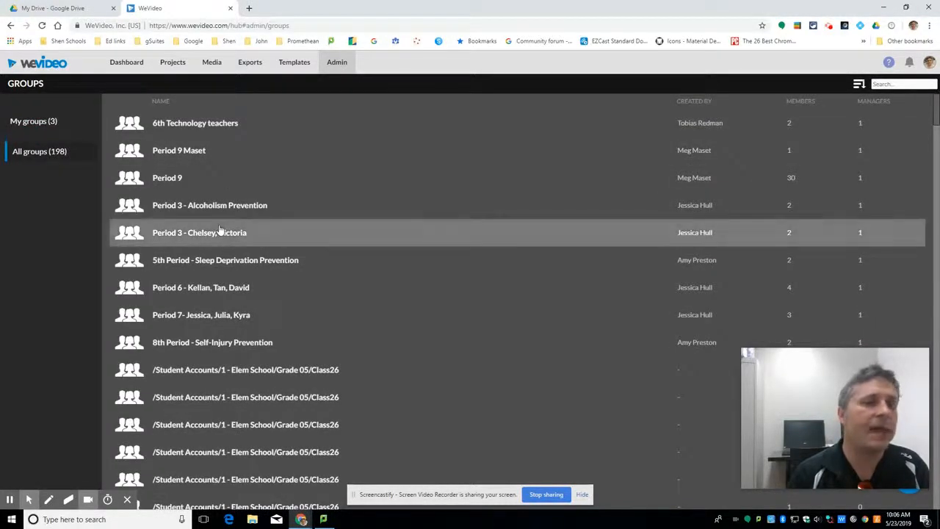
scroll(236, 186, "down", 6)
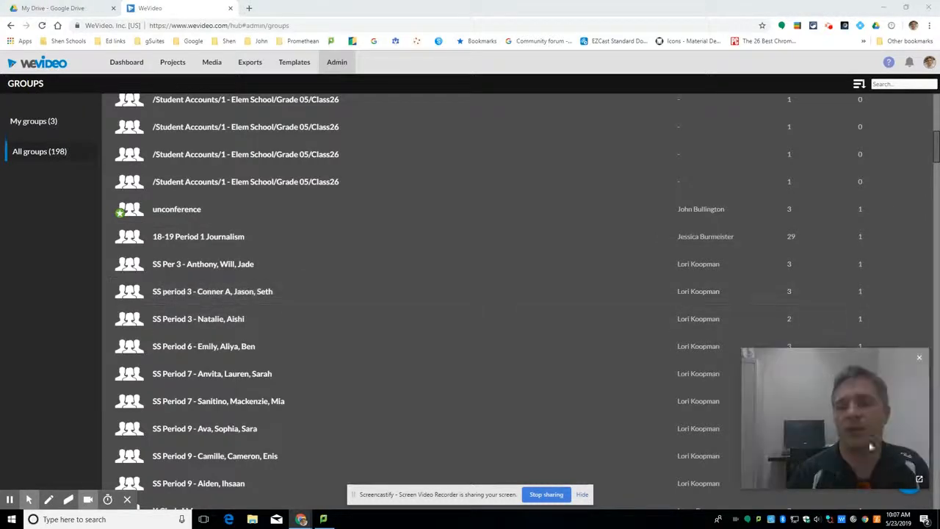
Create a new group titled "Sample" without adding any members
left_click(919, 480)
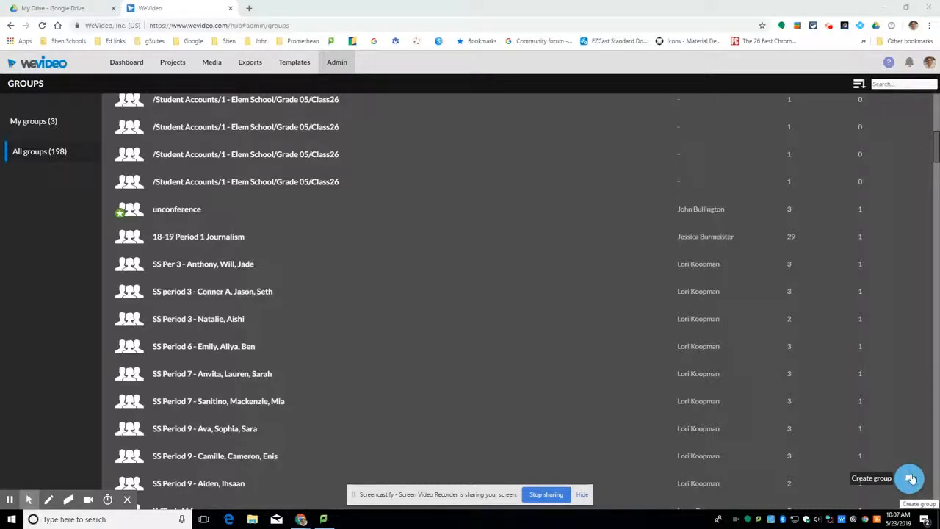
left_click(911, 479)
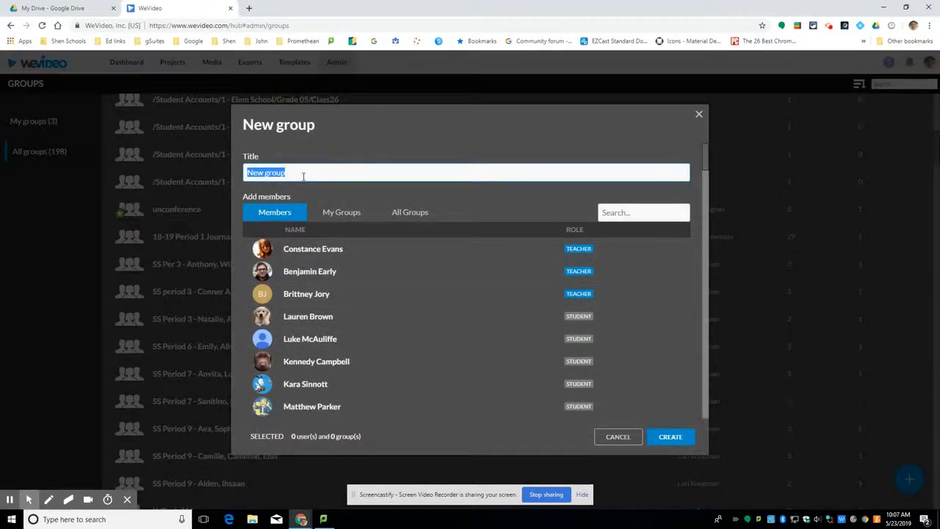
type("SAmple")
left_click(254, 172)
key("BackSpace")
type("a")
left_click(670, 438)
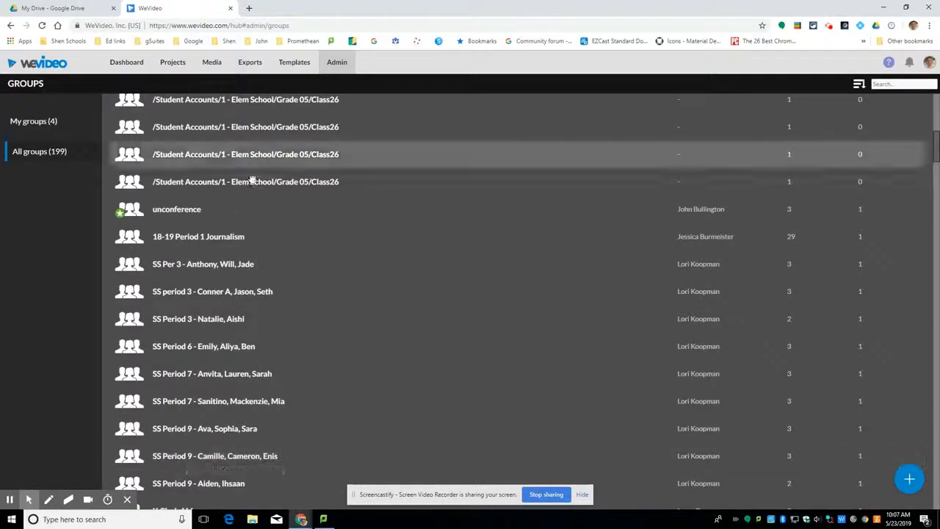
Open the Sample group from your own groups and select its group join code
left_click(49, 122)
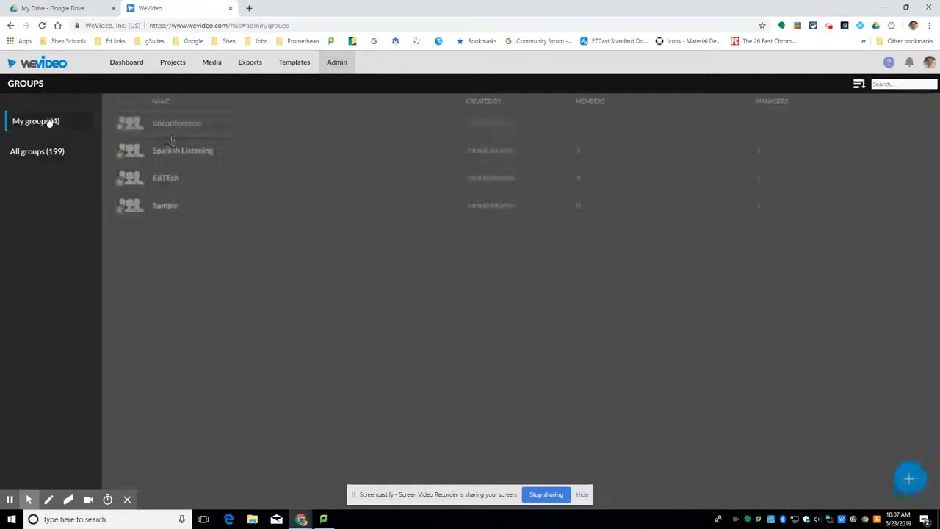
left_click(162, 207)
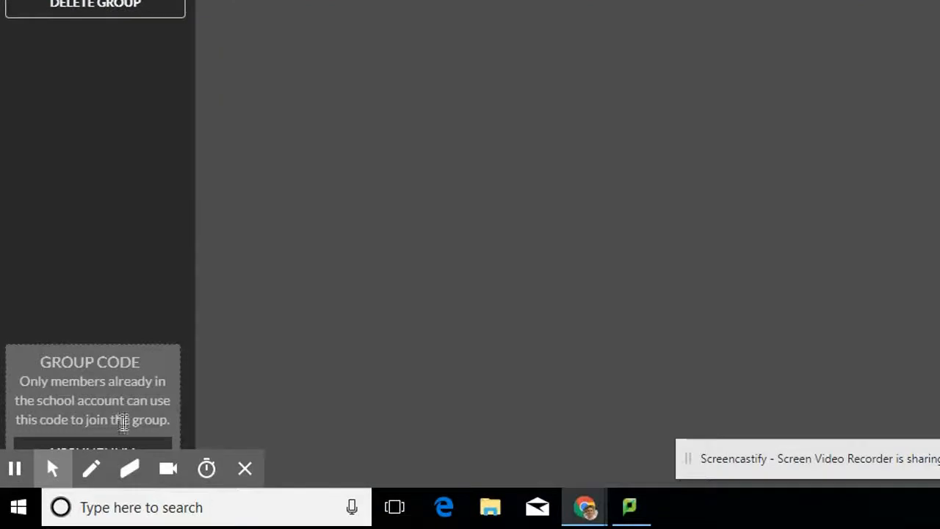
left_click(126, 500)
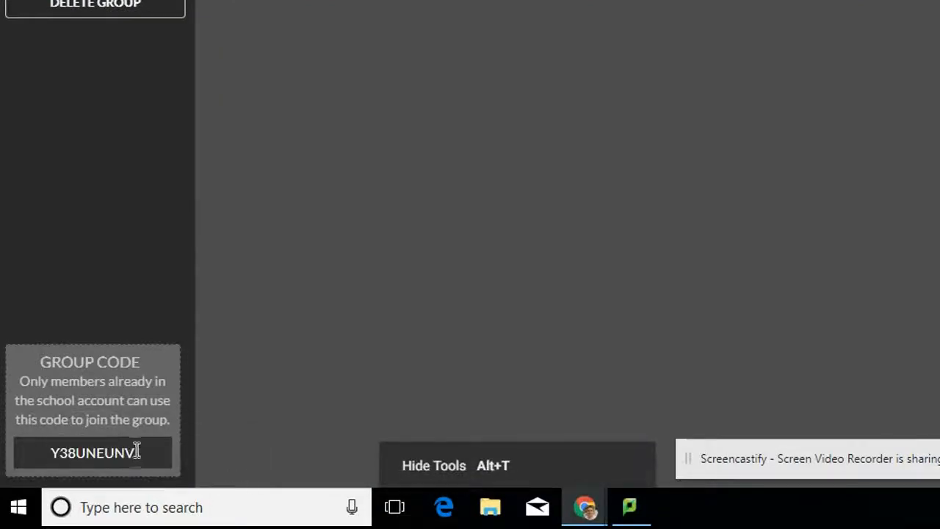
left_click_drag(136, 451, 19, 451)
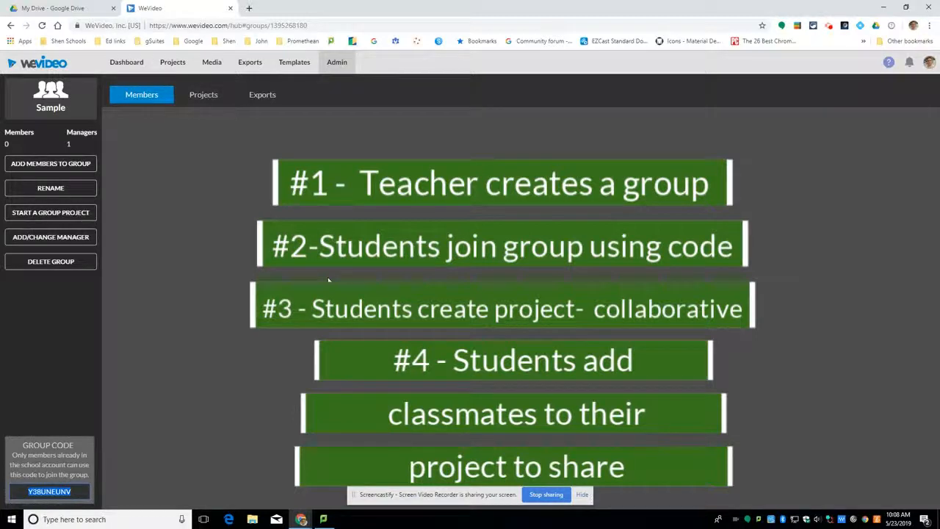
Set up a new project titled "Sample" of type Collaborative as far as adding members, and close the setup without creating it
left_click(173, 62)
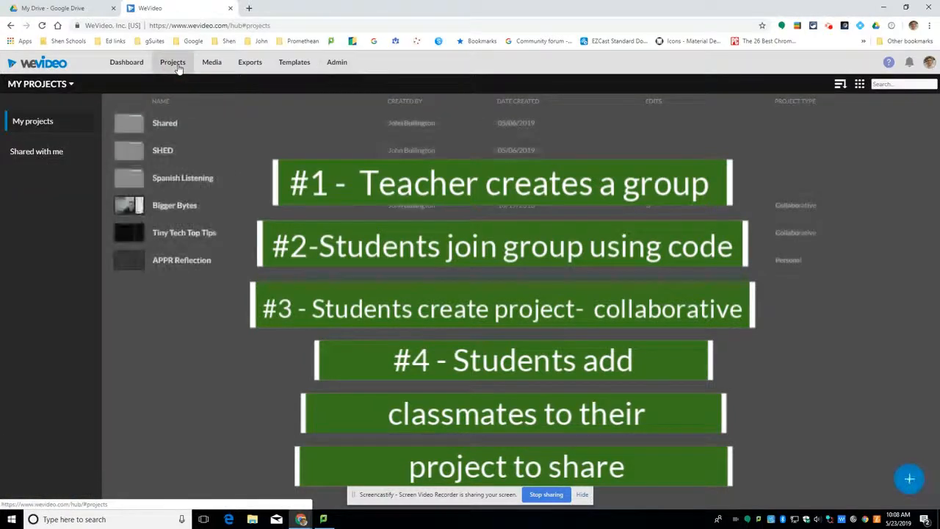
left_click(911, 481)
left_click(290, 197)
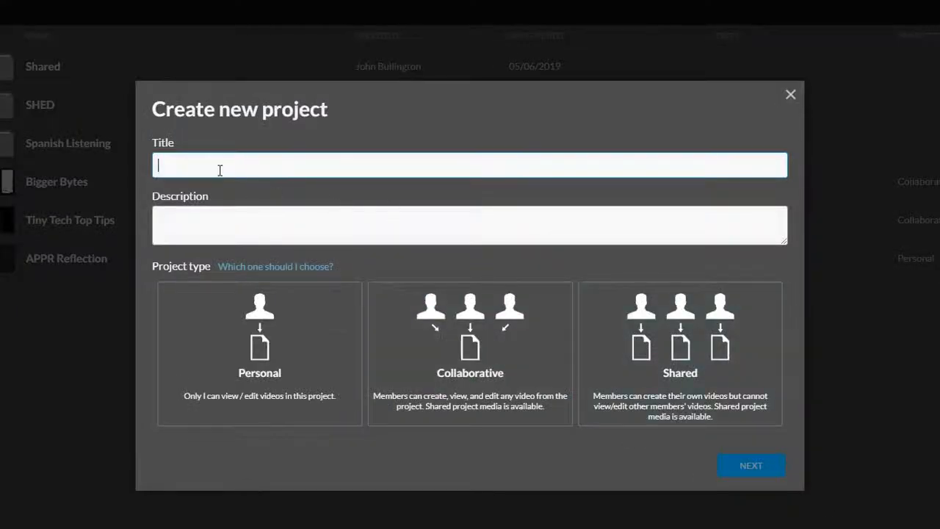
type("Sample")
left_click(263, 397)
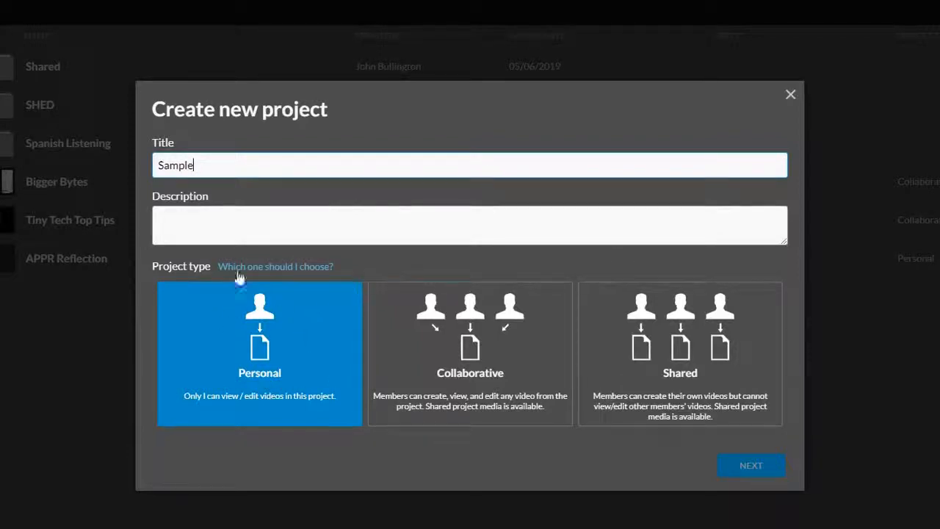
left_click(457, 365)
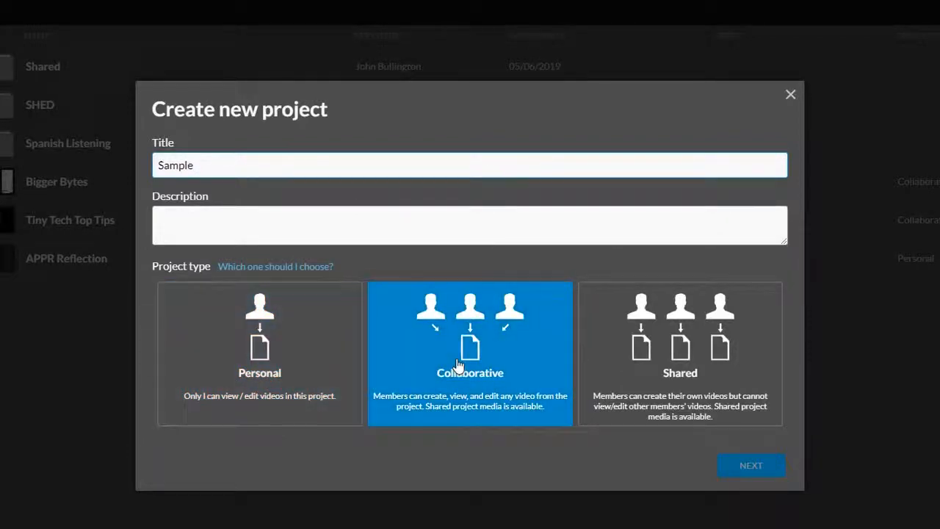
left_click(265, 353)
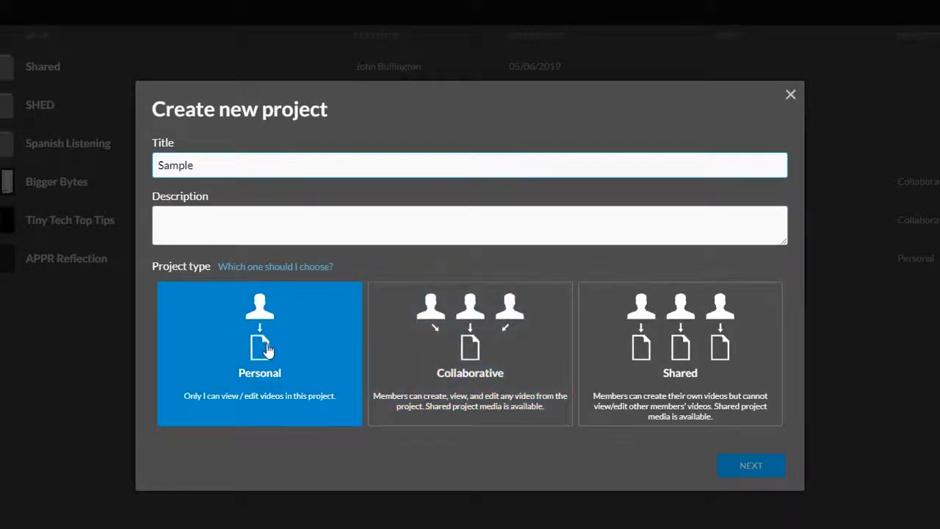
left_click(419, 361)
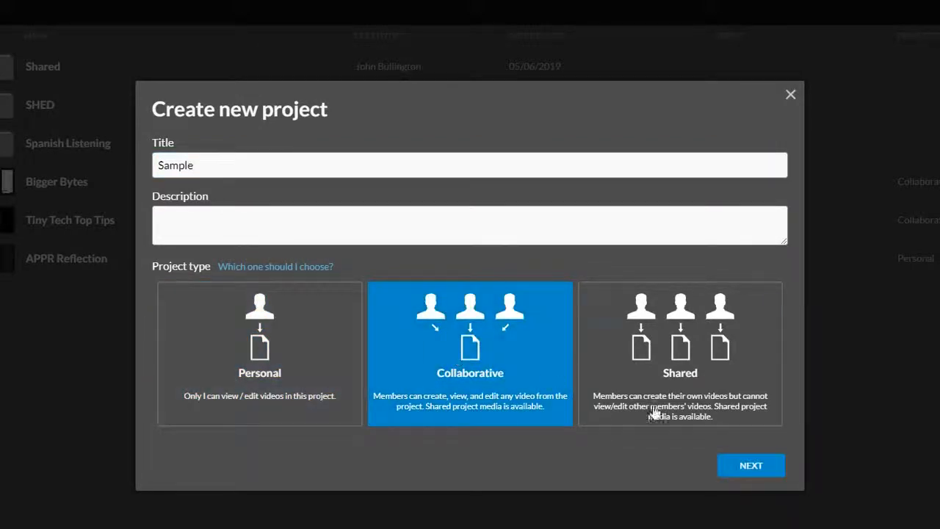
left_click(757, 466)
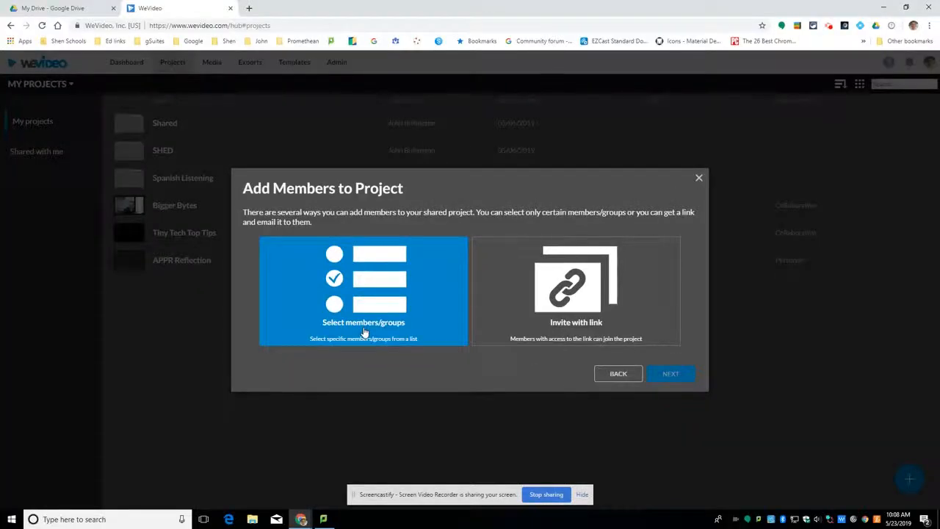
left_click(700, 179)
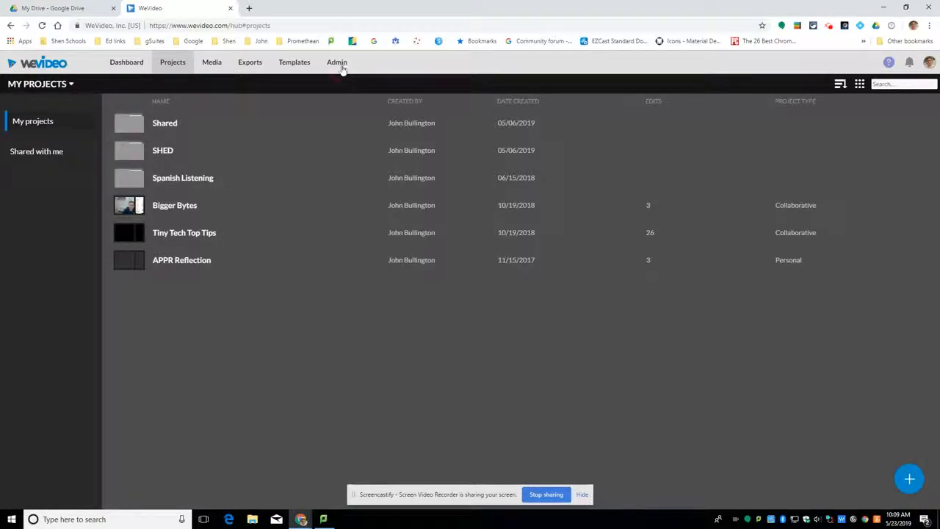
Return to the group administration and open the Sample group's page
left_click(342, 66)
left_click(587, 299)
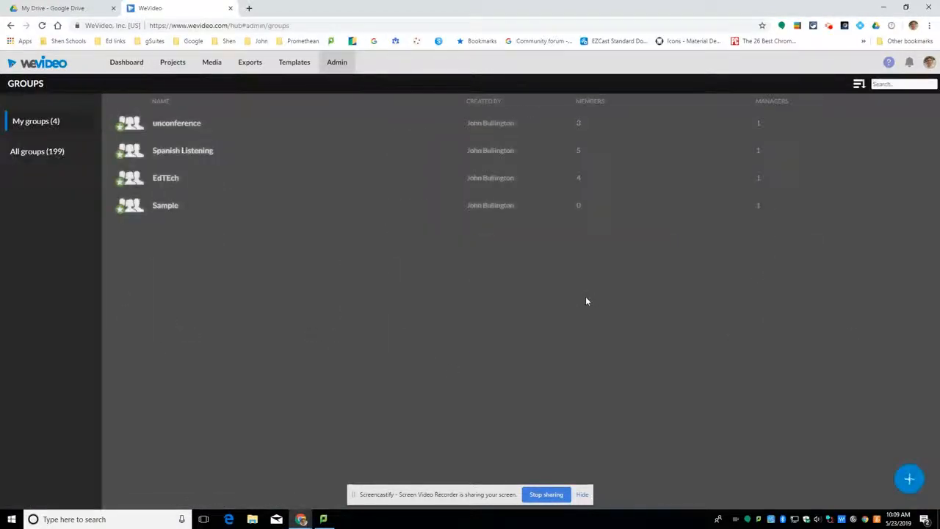
left_click(151, 208)
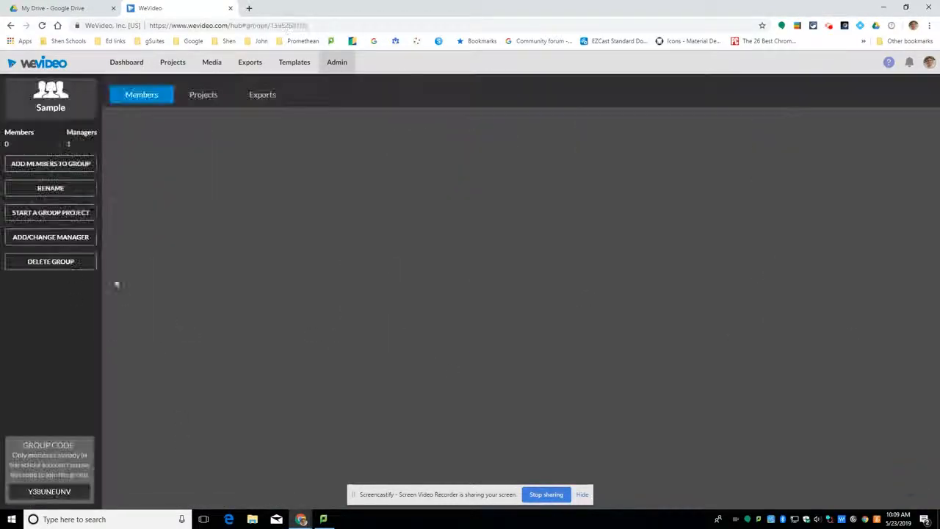